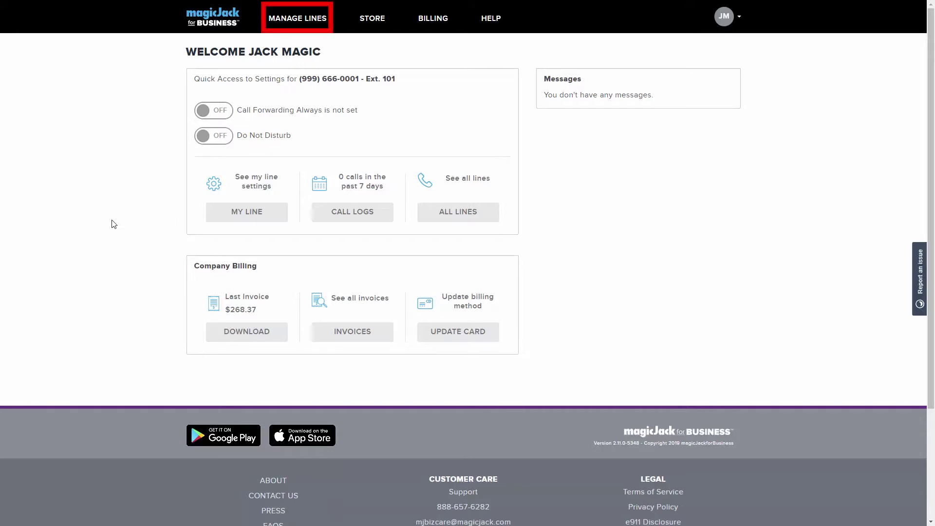
click(298, 27)
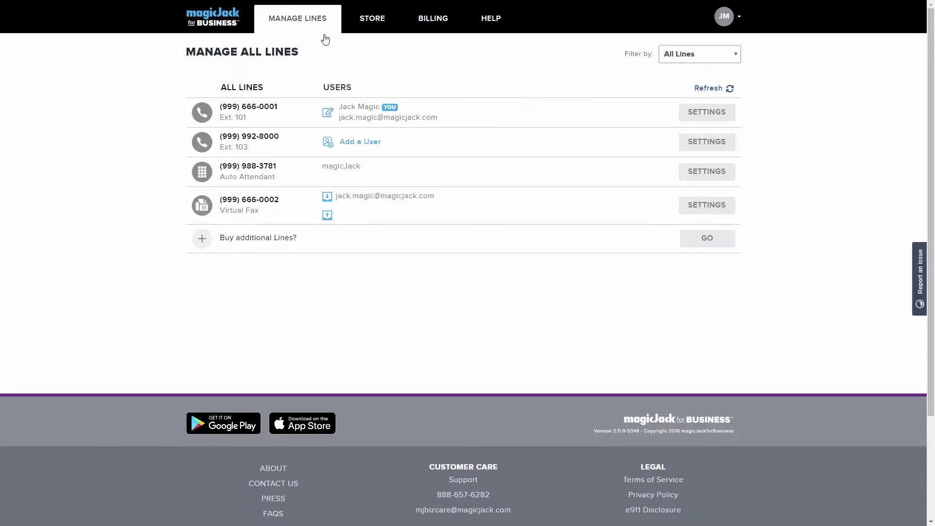
click(707, 206)
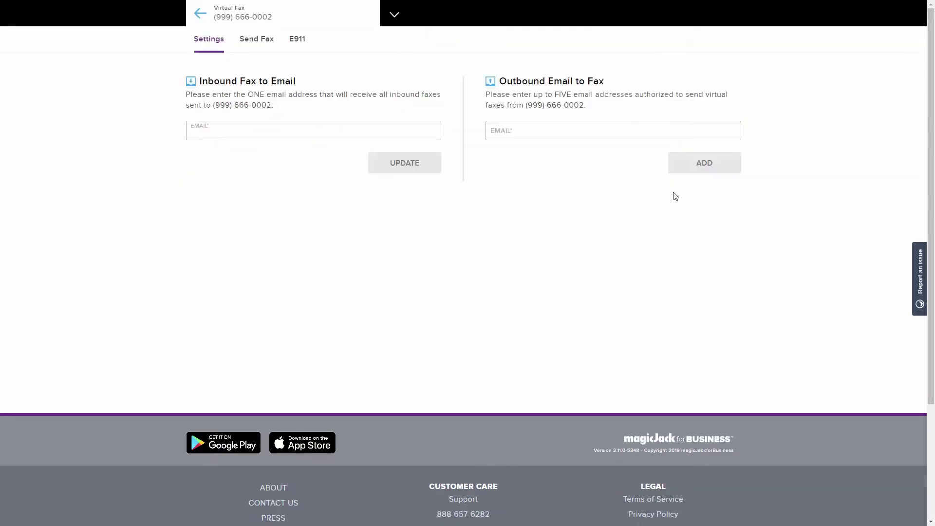
click(210, 44)
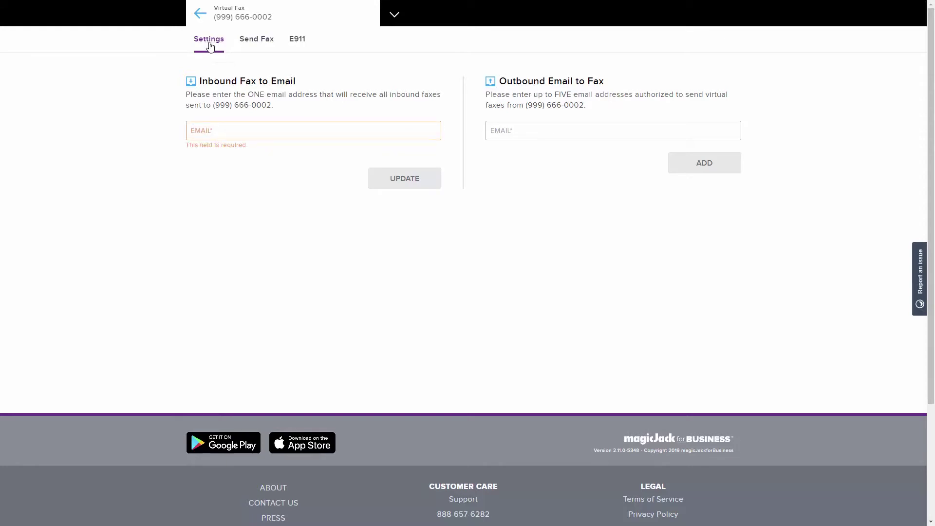
click(300, 131)
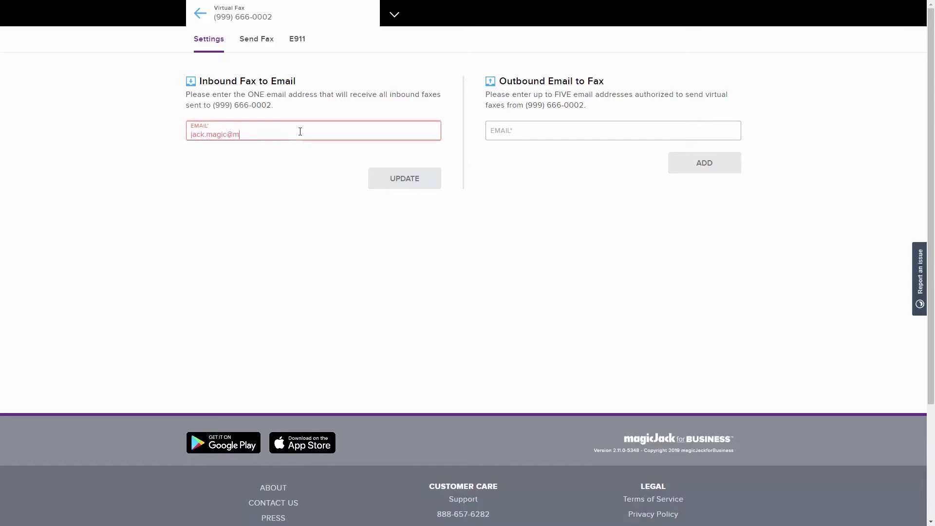
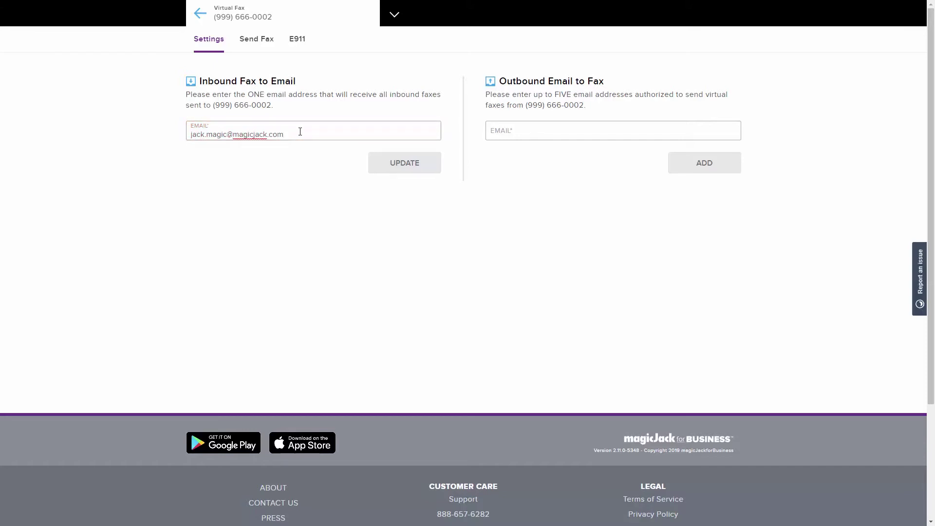
click(406, 165)
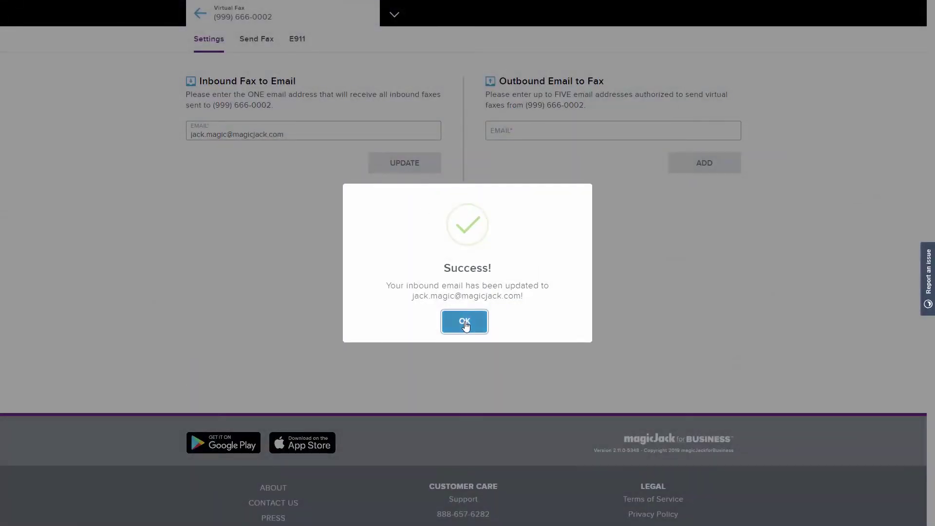
click(465, 325)
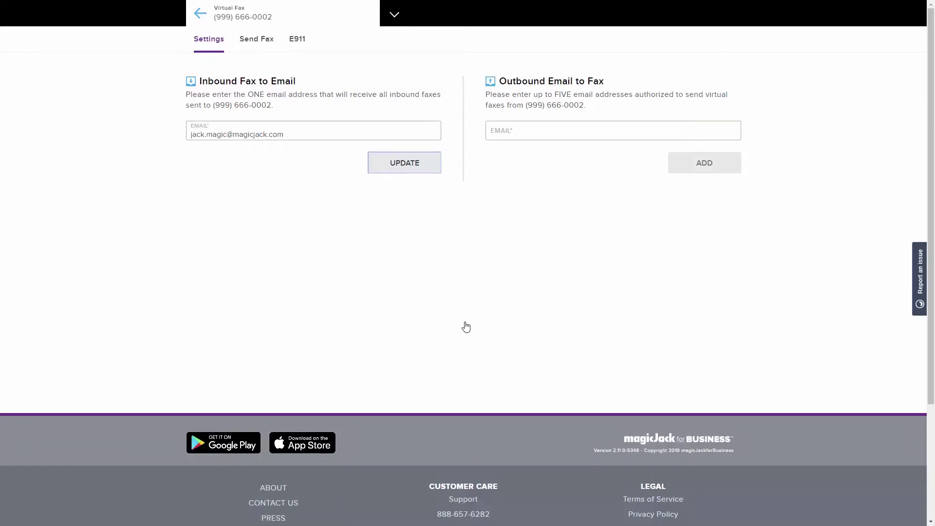
click(606, 131)
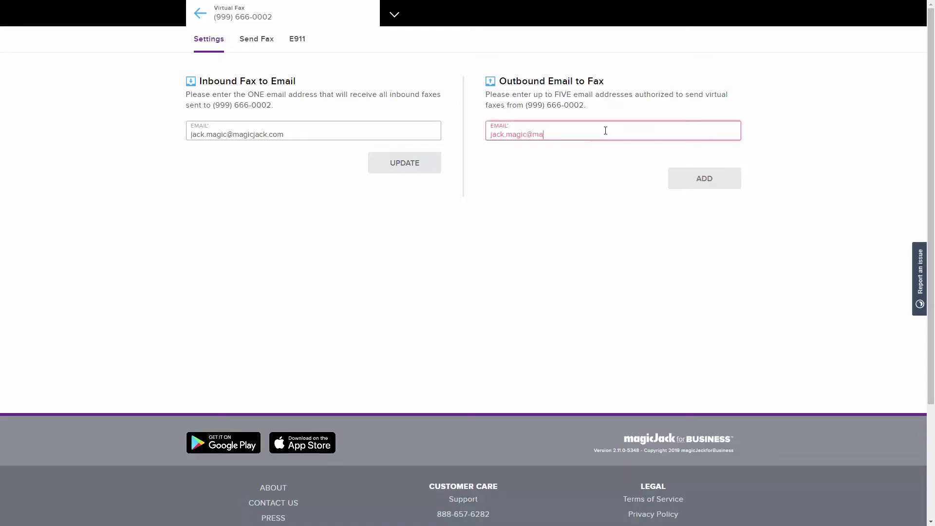
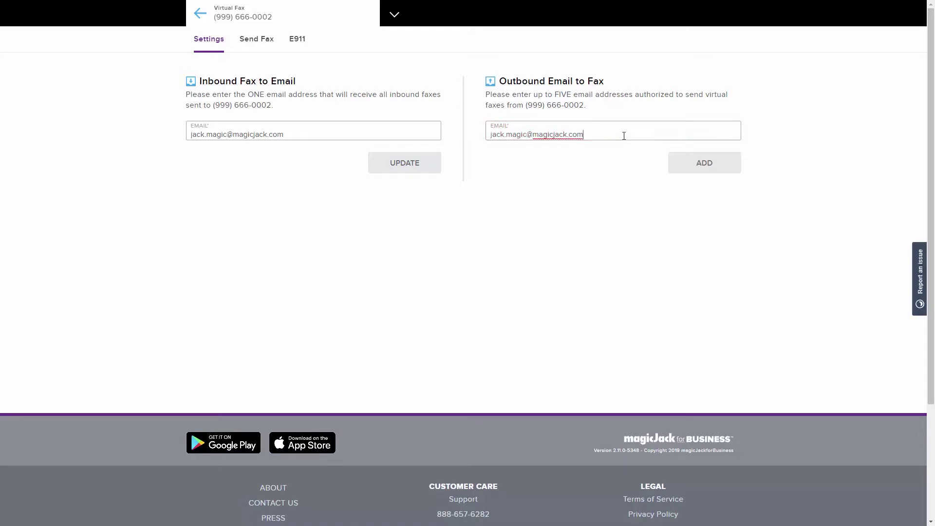
click(707, 163)
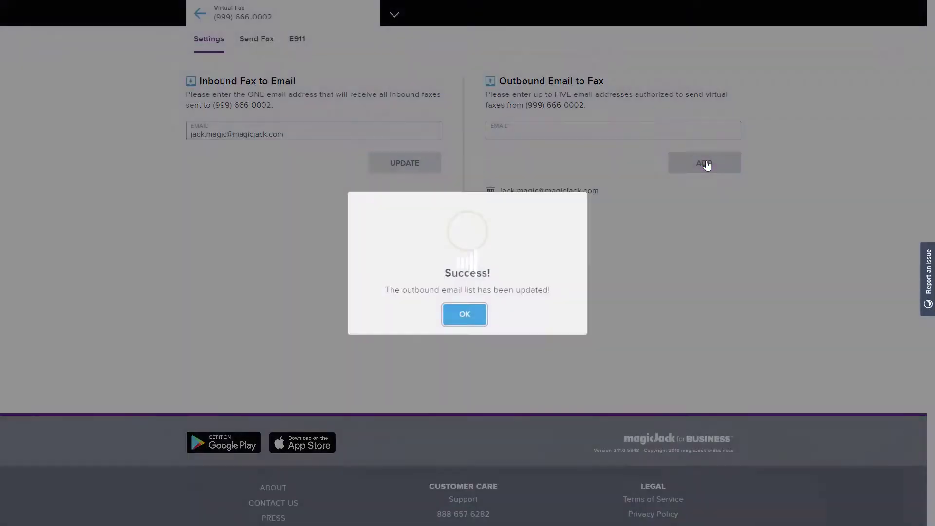
click(465, 317)
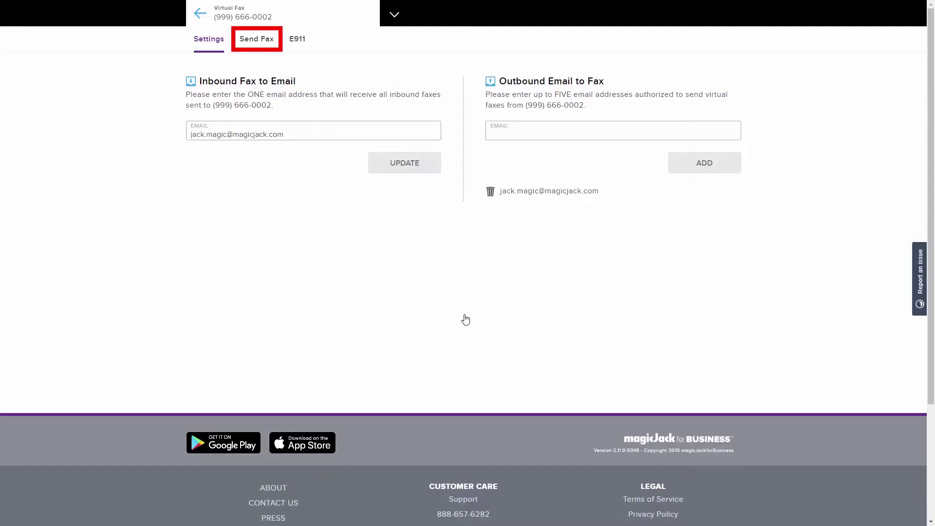
View the virtual fax line's Send Fax instructions
click(258, 44)
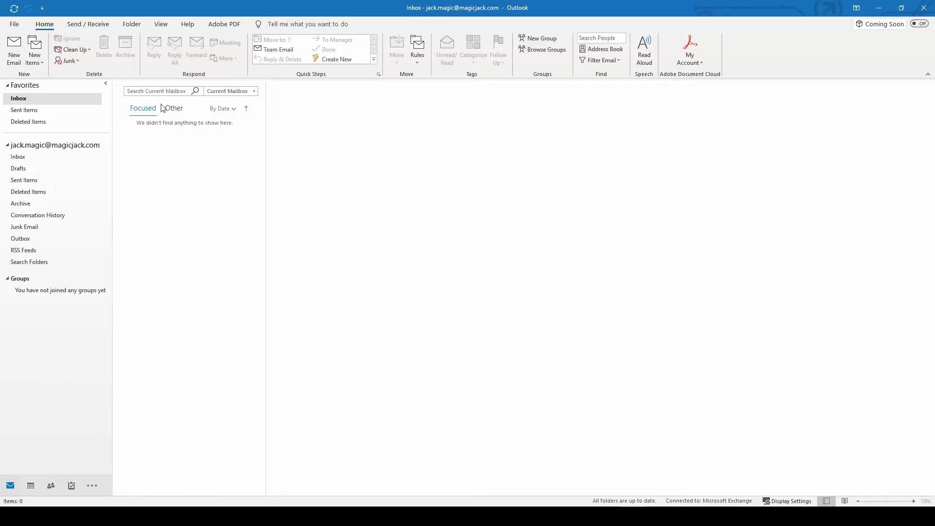
click(14, 47)
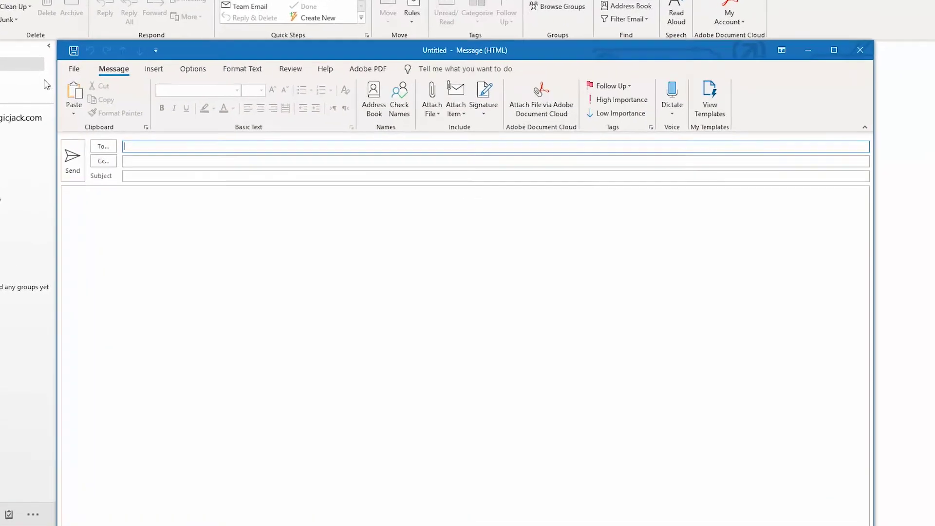
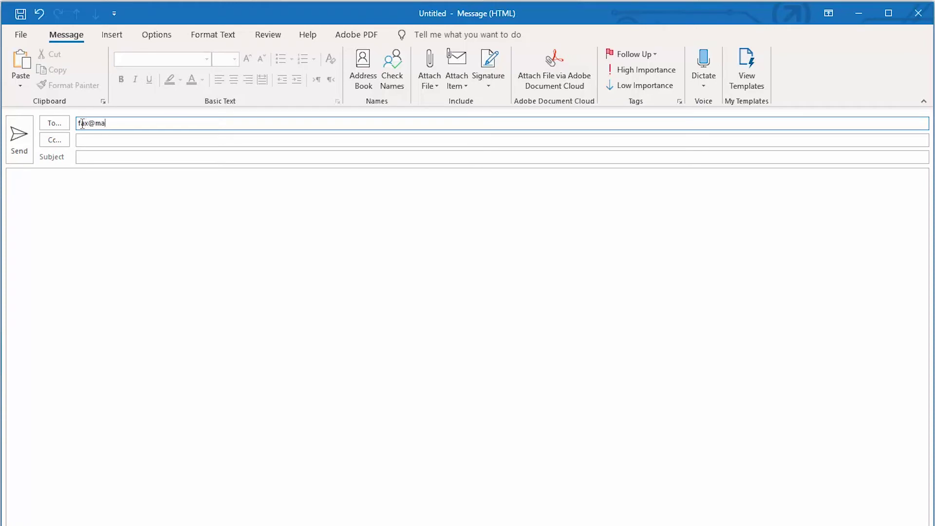
click(80, 140)
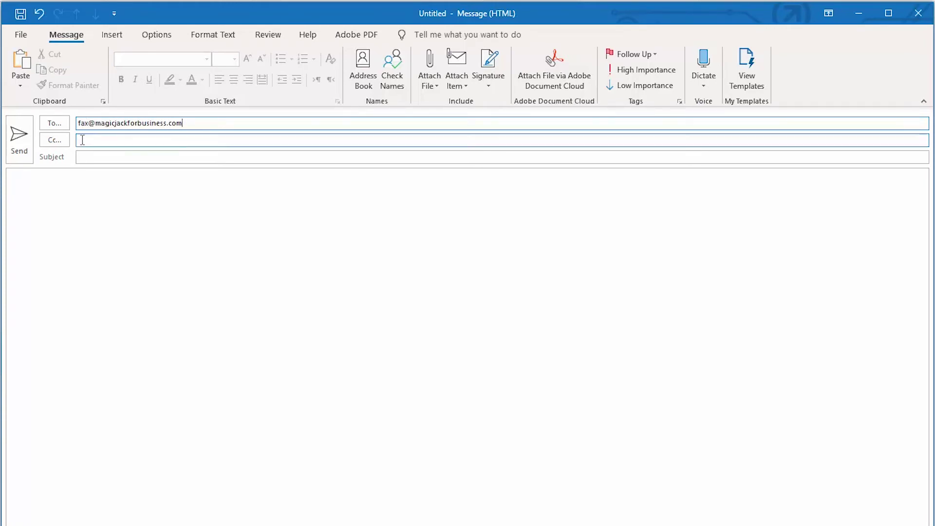
click(82, 156)
text(999)
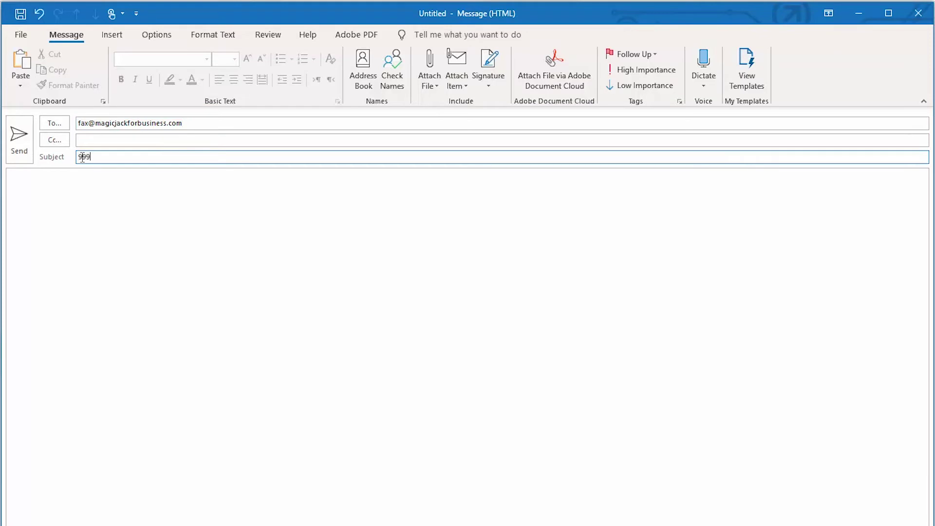
text(6660002)
Write the cover sheet: To Jack Magic, Company magicJack, Re Test Fax, test message, ending with //
click(425, 298)
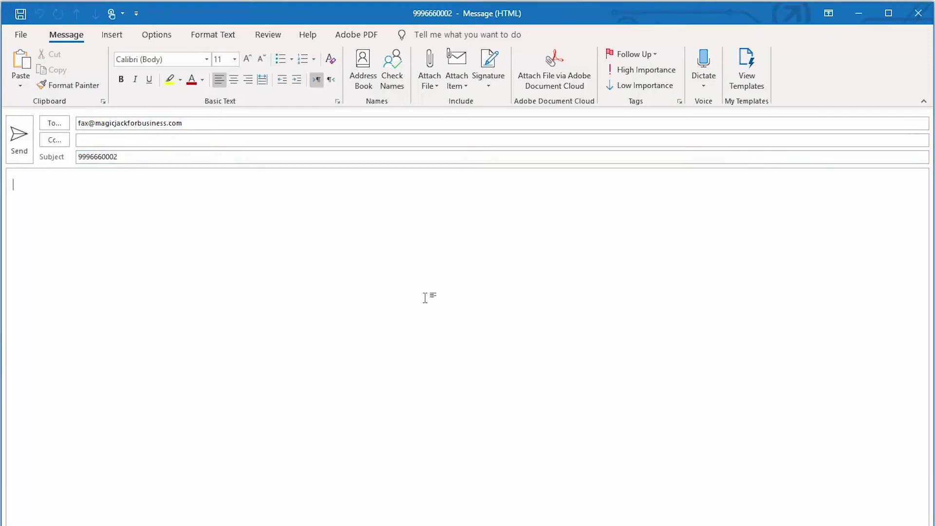
text(To: Jack Magic)
key(Return)
text(Com)
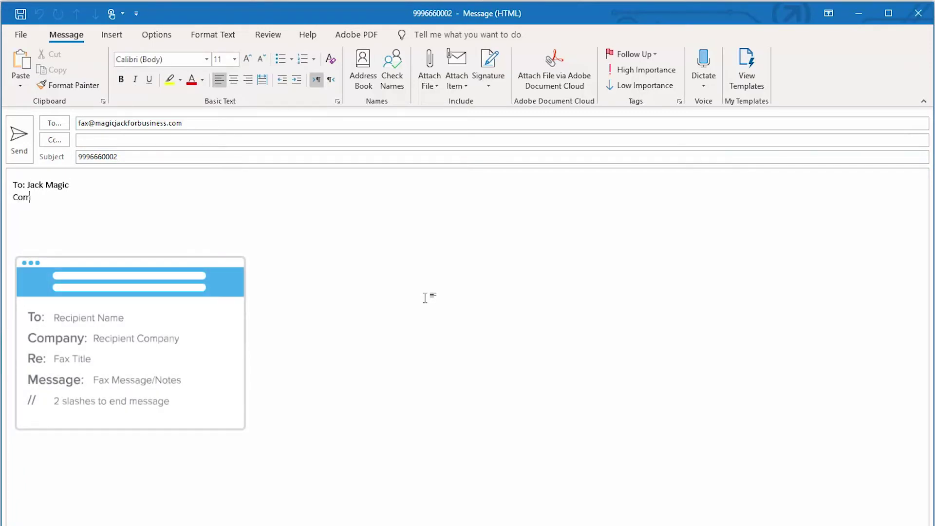
text(pany: magicJack)
key(Return)
text(Re: Test Fa)
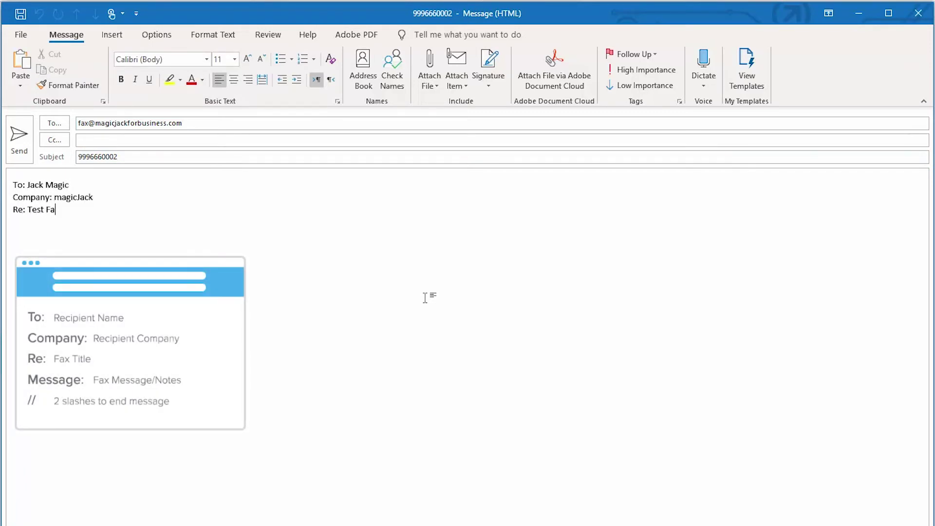
text(x)
key(Return)
text(Message: This is a test fa)
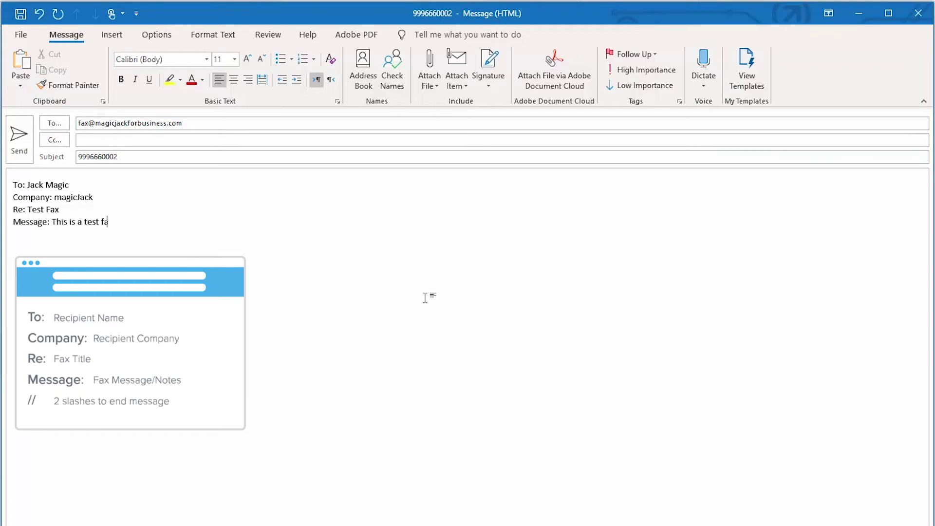
text(x.)
key(Return)
text(//)
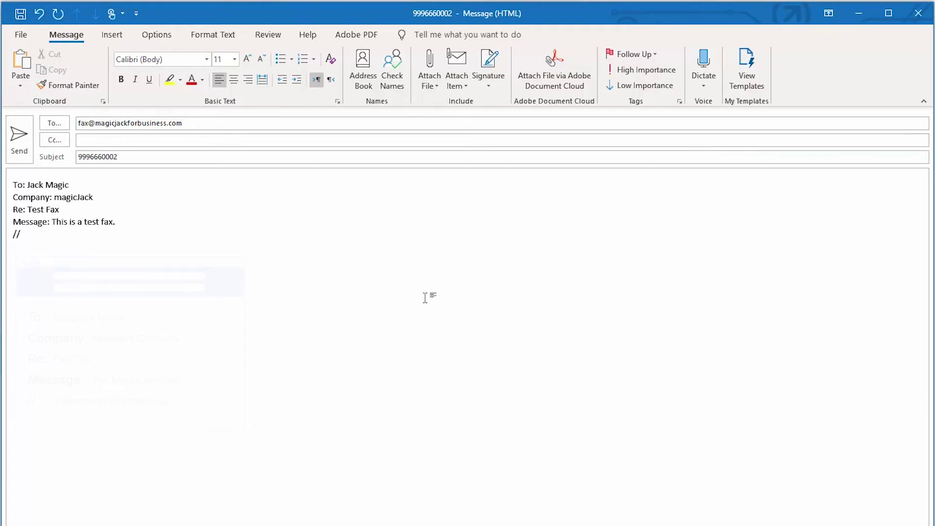
Attach Test_Fax_PDF.pdf and send the fax email
click(431, 66)
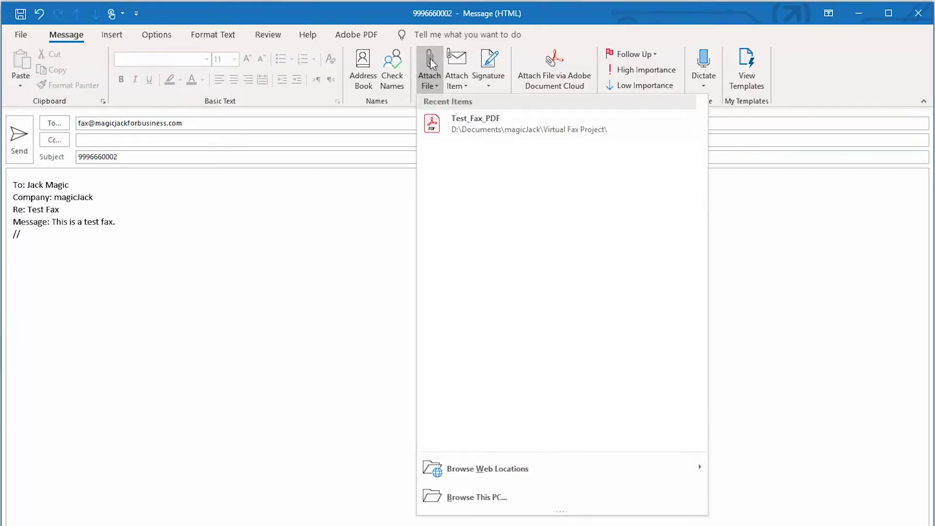
click(469, 122)
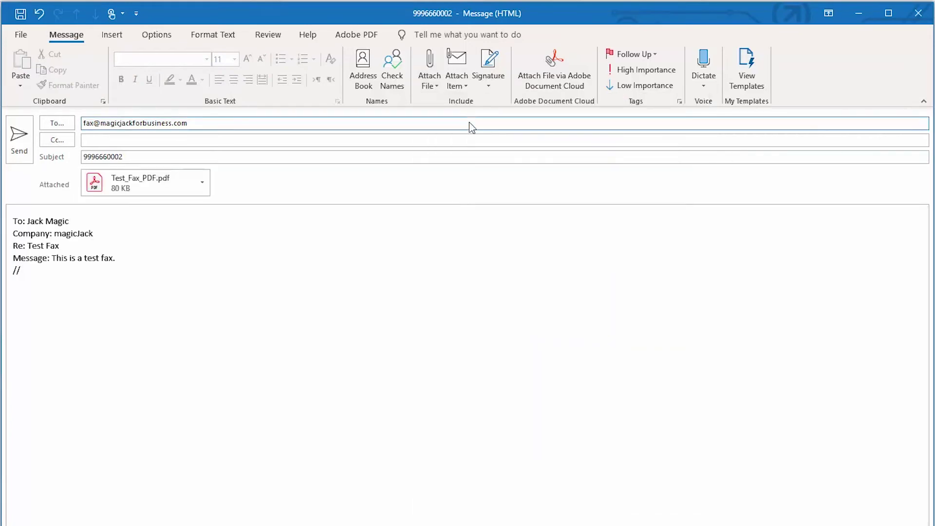
click(18, 141)
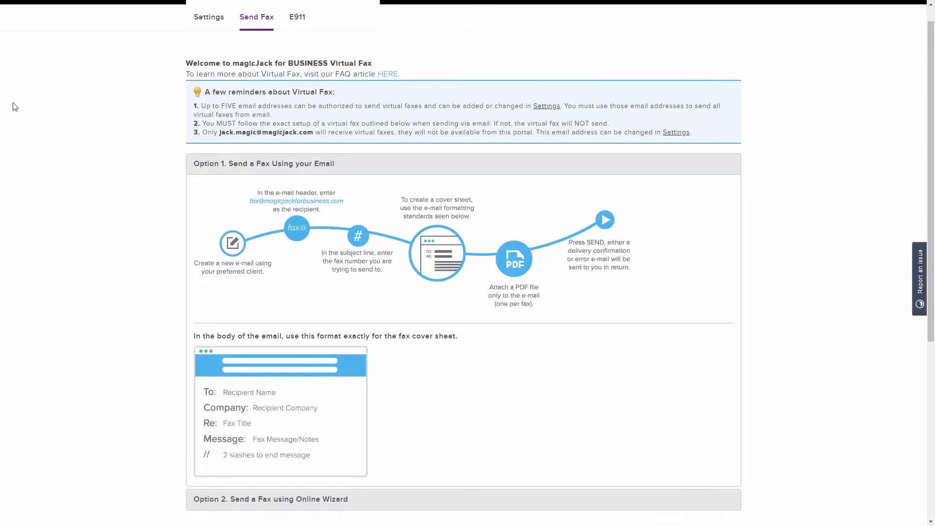
Expand the Option 2 Online Wizard and enter 'Test Fax' as the fax subject
scroll(14, 107, down, 6)
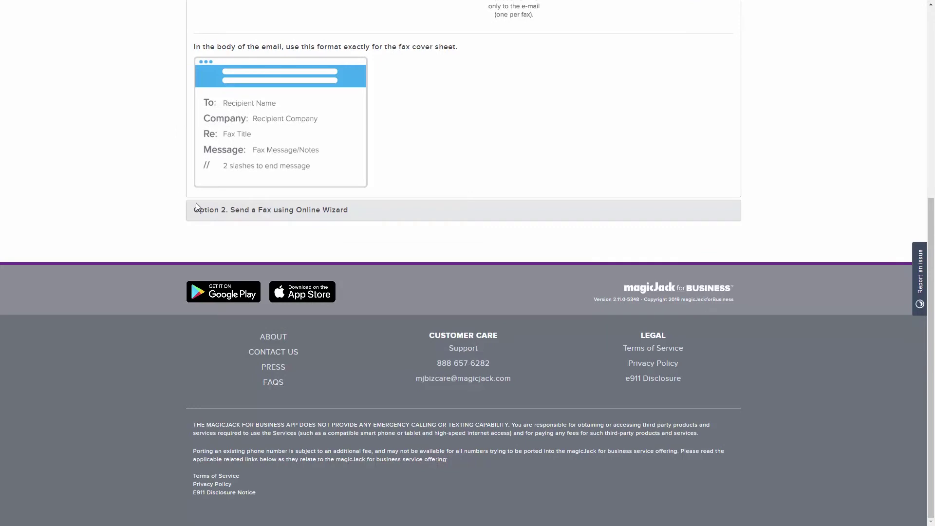
click(207, 210)
text((999) 666-0002)
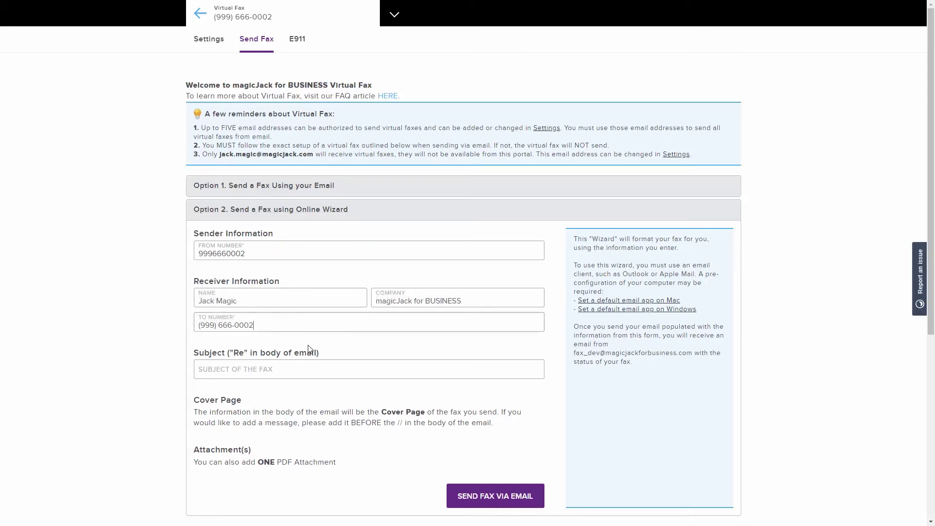
click(313, 369)
text(Test Fa)
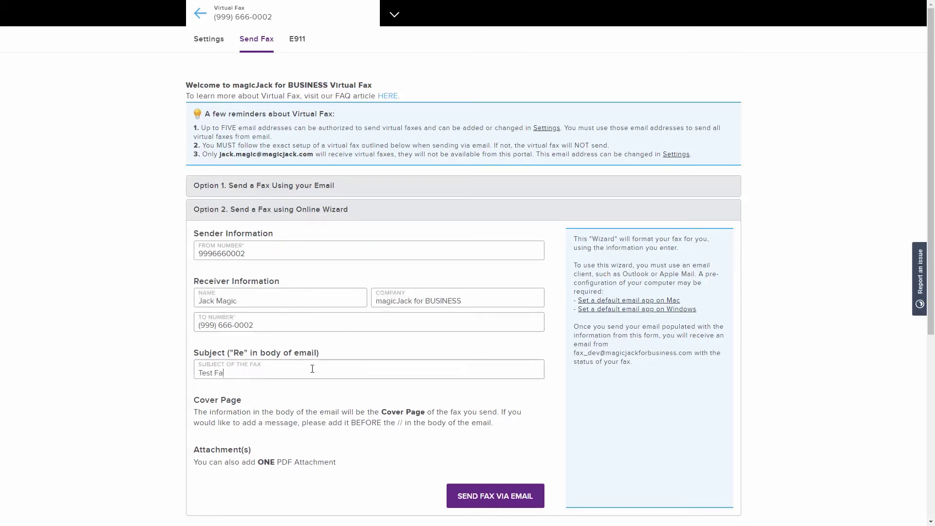
text(x)
Generate the wizard fax email, add message 'This is a test fax.', attach Test_Fax_PDF, and send
click(495, 497)
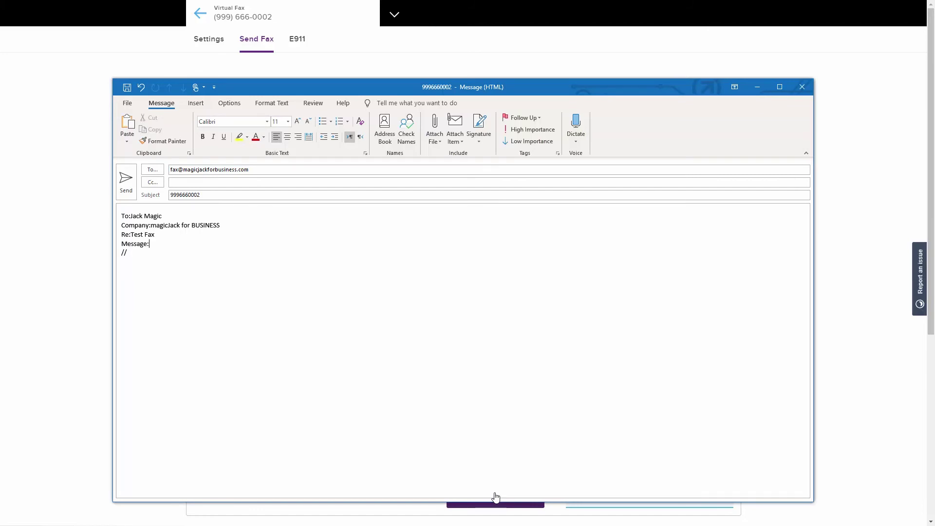
key(Down)
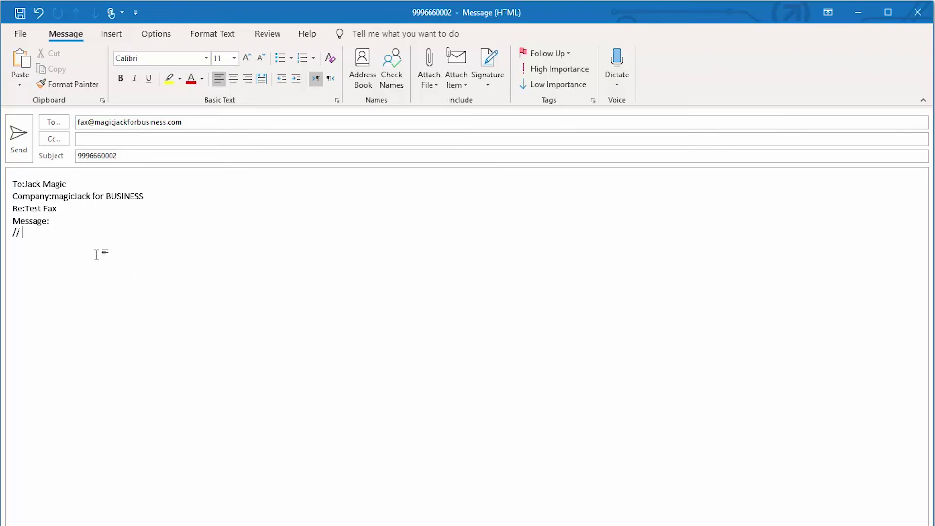
click(51, 221)
text(Thi)
text(s is a test fax.)
click(431, 65)
click(471, 125)
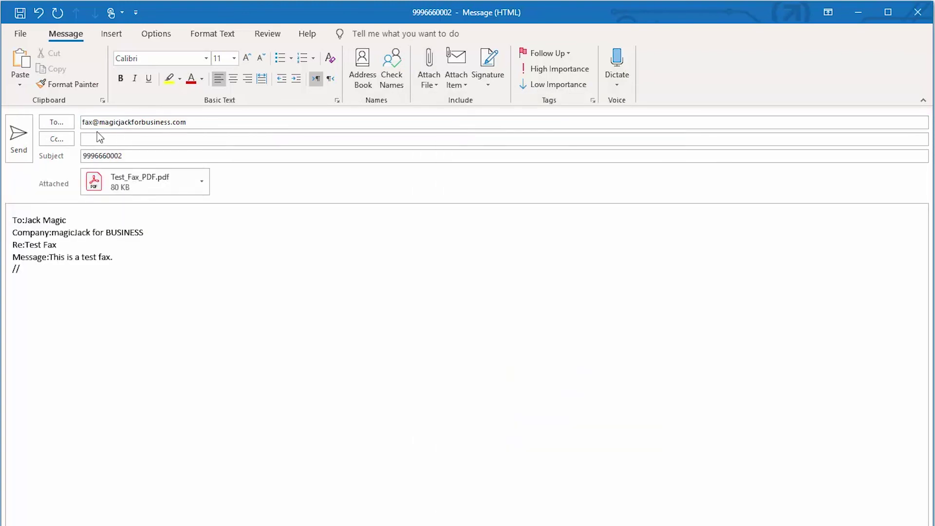
click(18, 135)
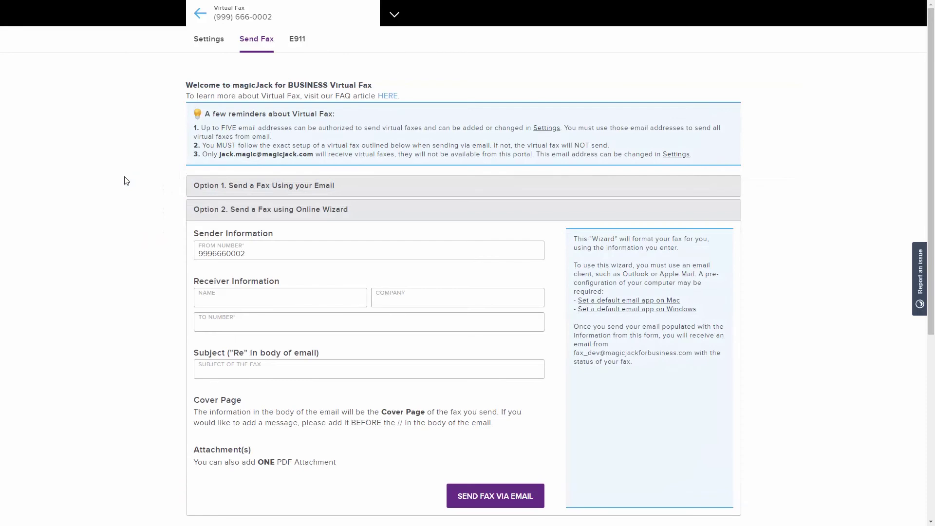
Show the E911 Address form for the virtual fax line
click(298, 40)
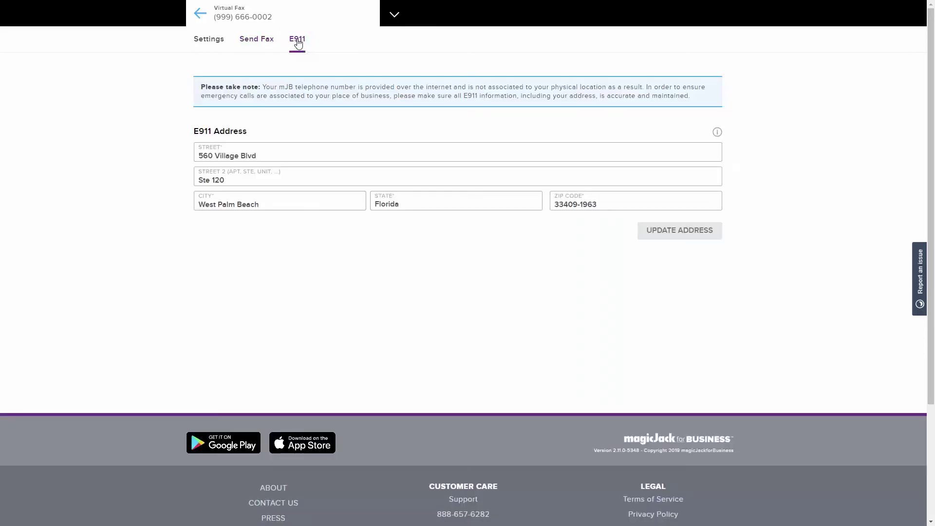